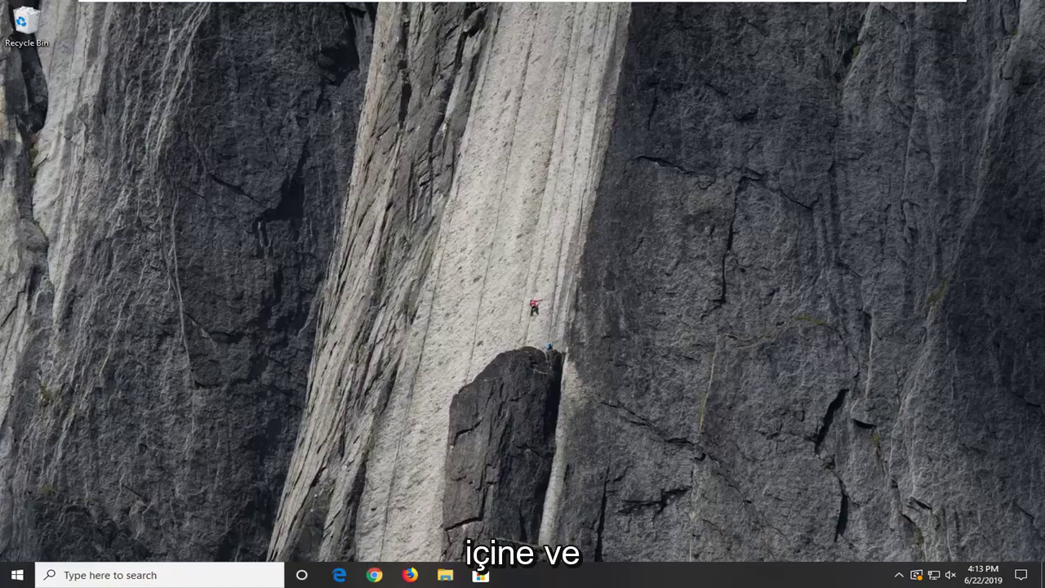
Search for regedit, run Registry Editor as administrator and allow it to make changes to the device
click(11, 578)
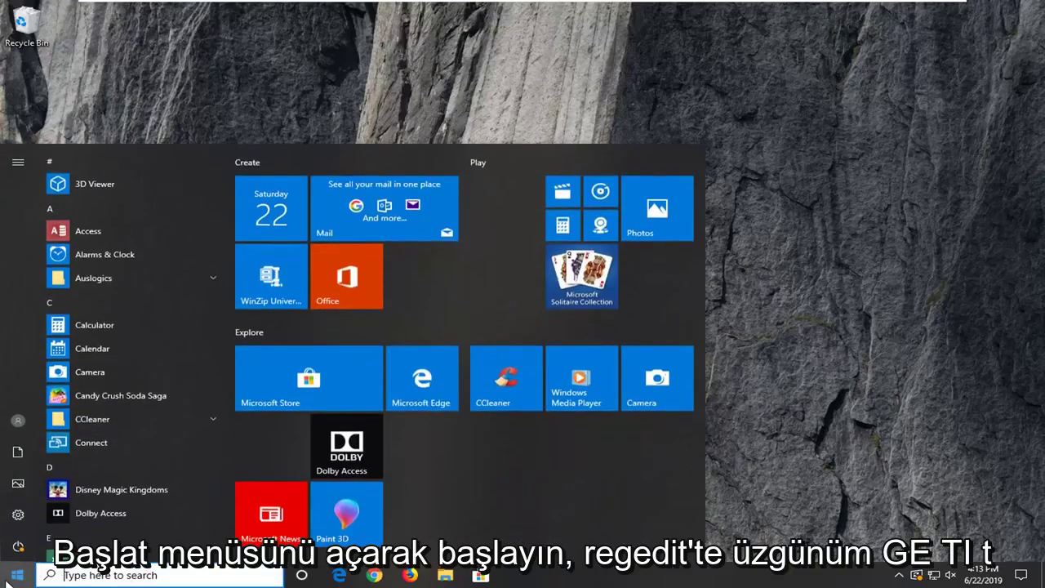
text(regedit)
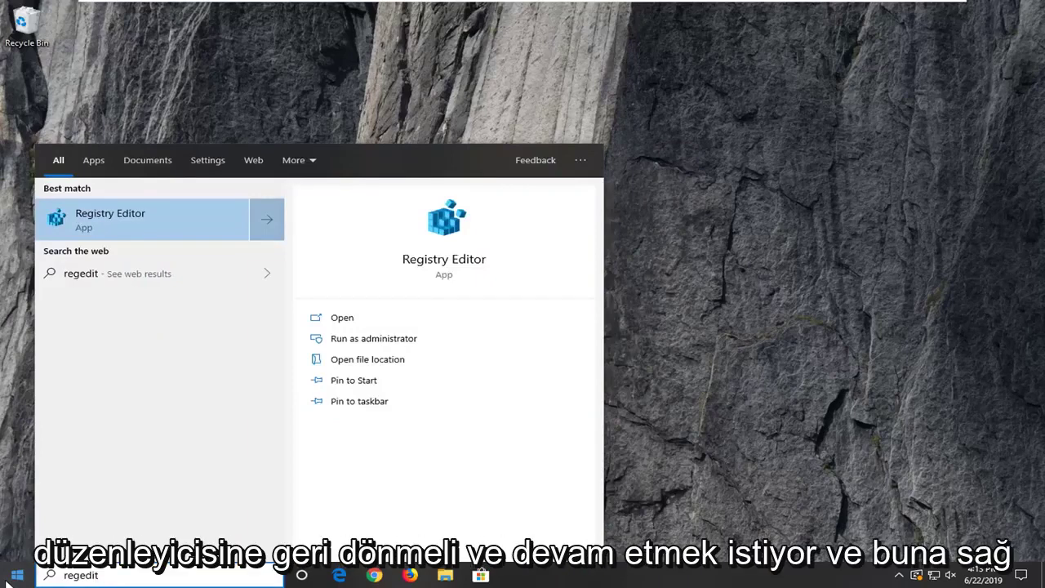
right_click(120, 228)
click(151, 237)
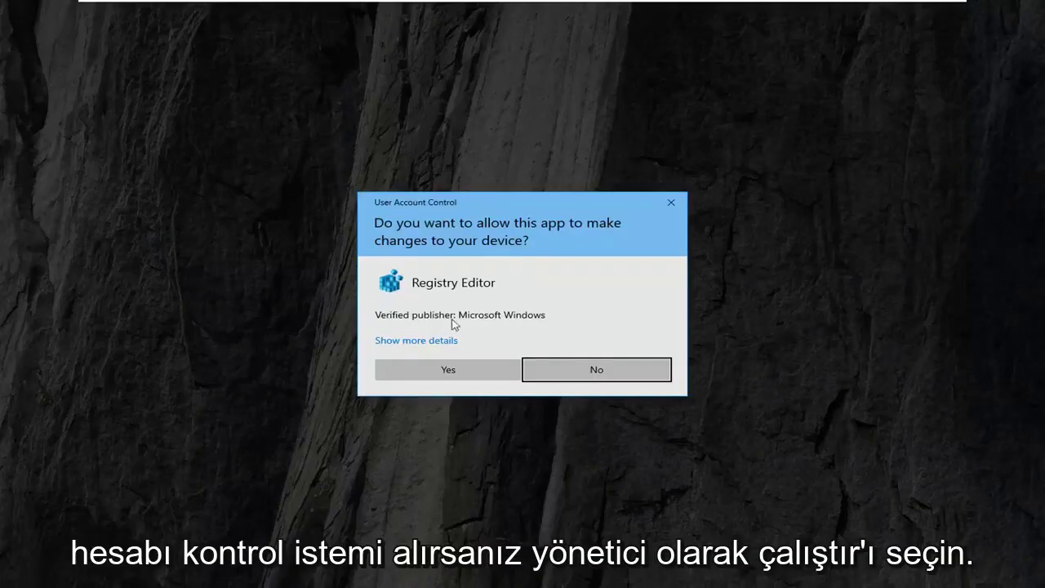
click(447, 368)
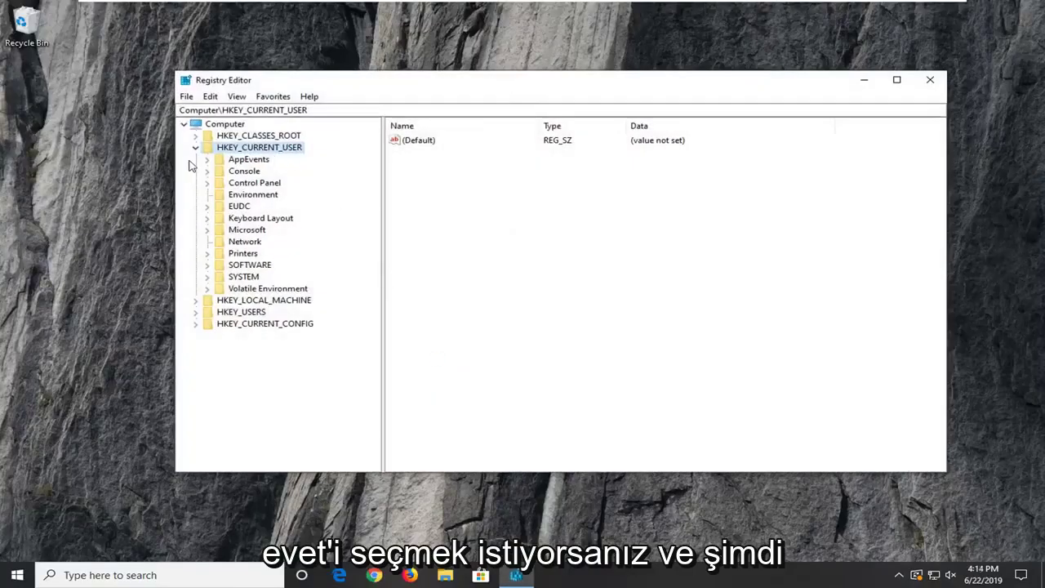
click(195, 148)
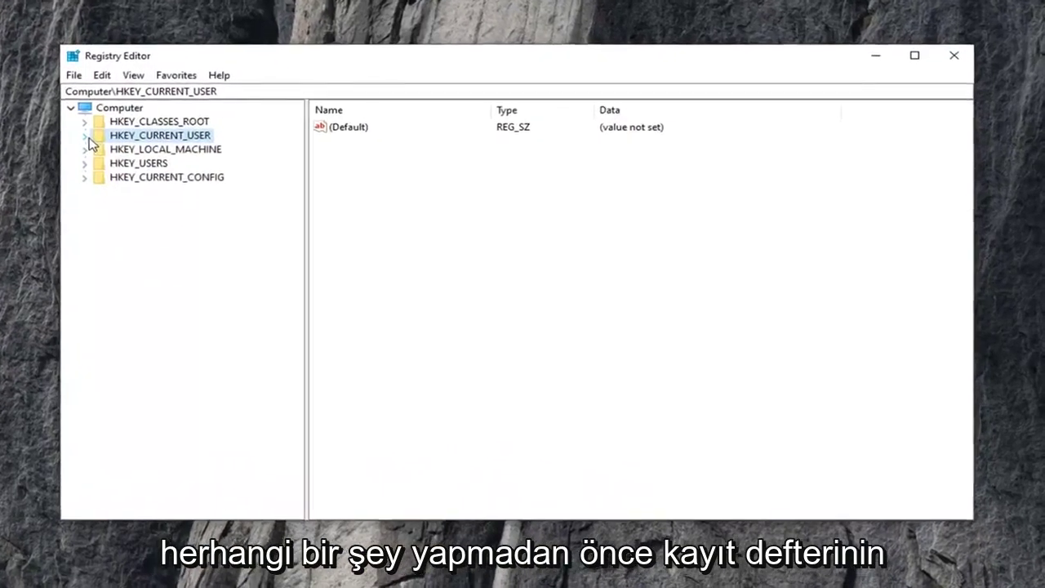
click(94, 109)
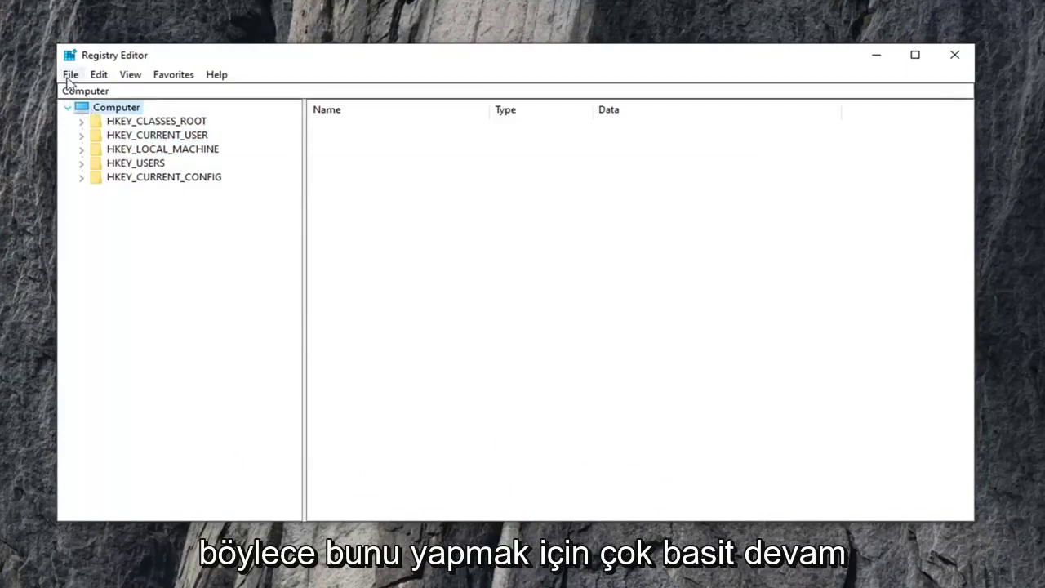
click(71, 76)
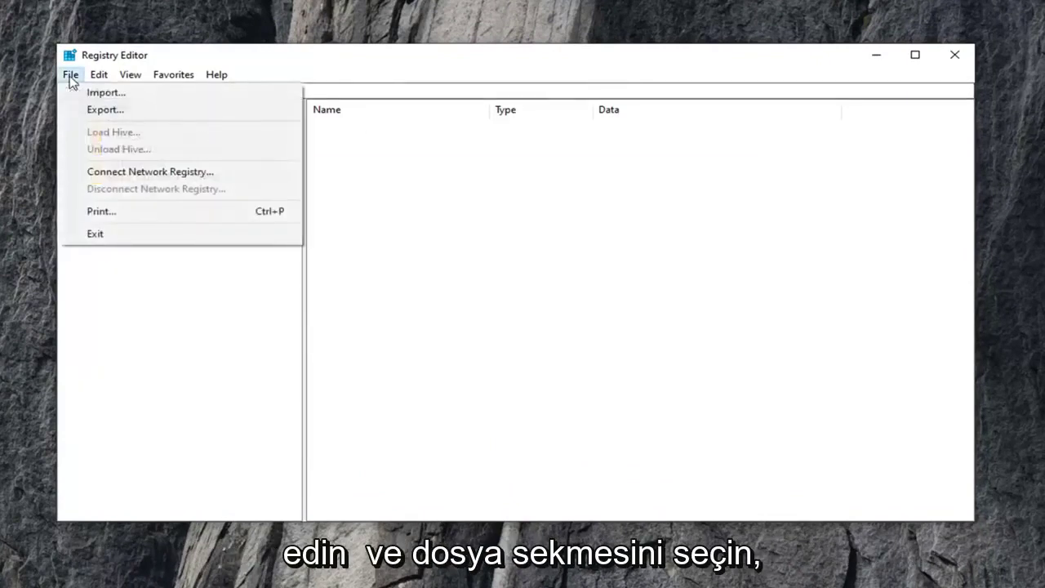
click(94, 110)
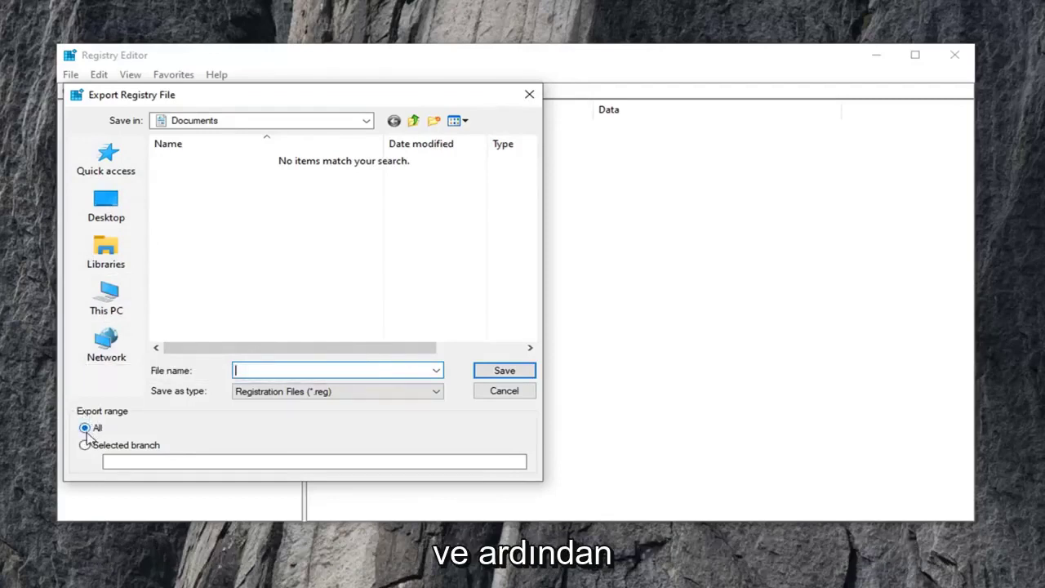
click(502, 390)
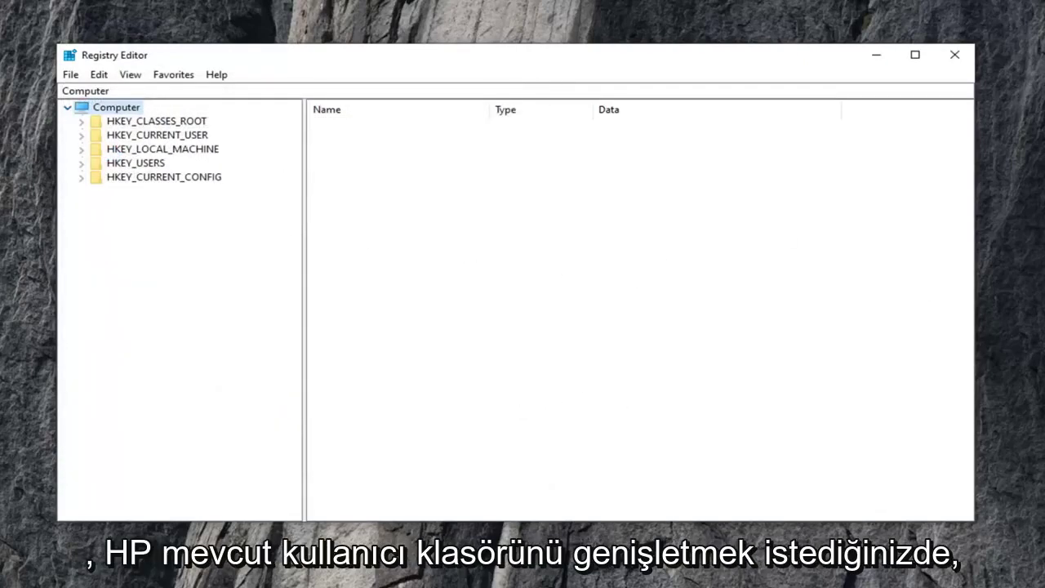
Expand the registry tree through HKEY_CURRENT_USER and SOFTWARE to the contents of the Microsoft key
click(159, 137)
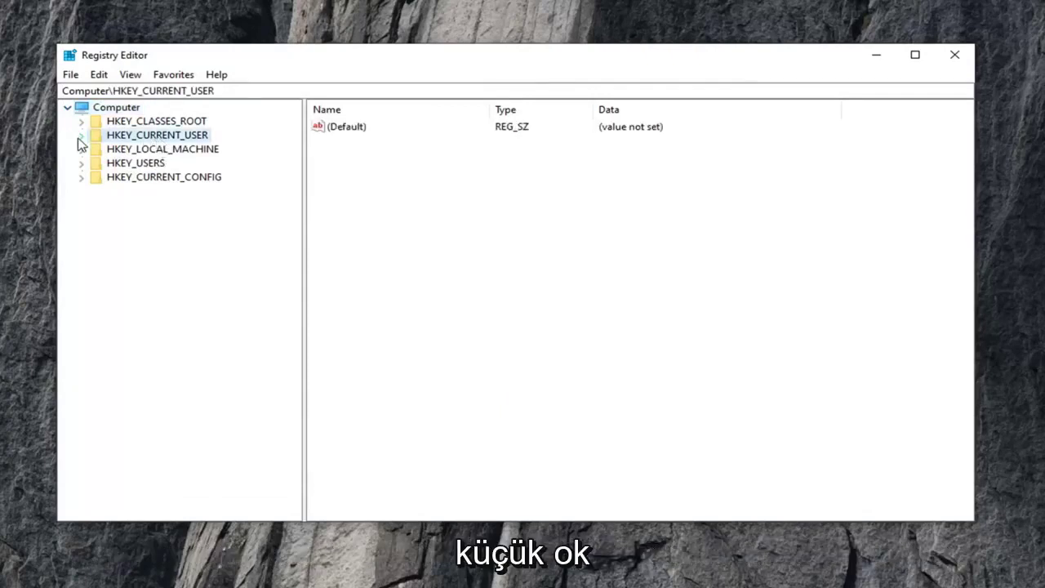
double_click(111, 141)
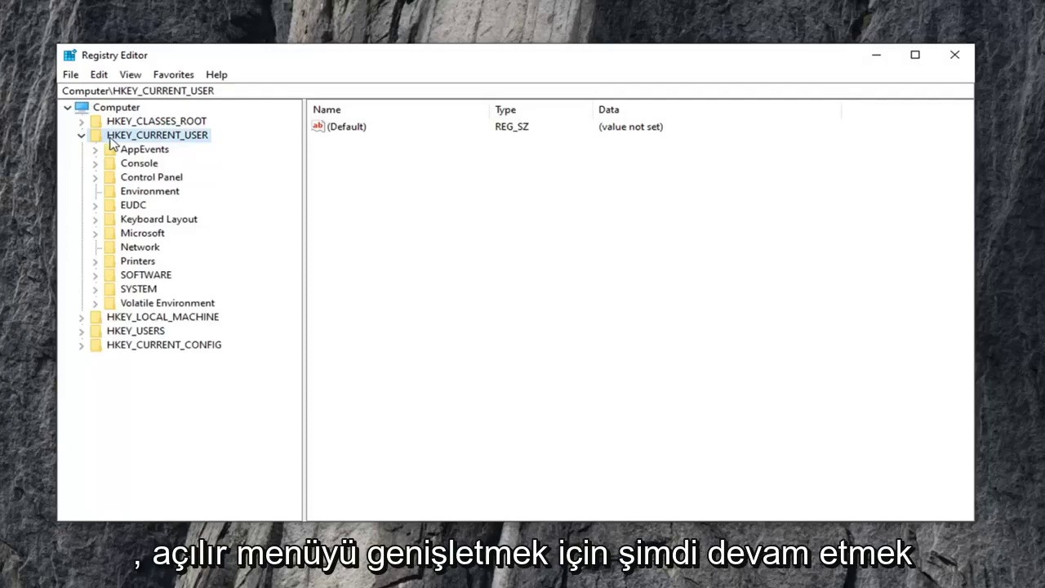
double_click(119, 277)
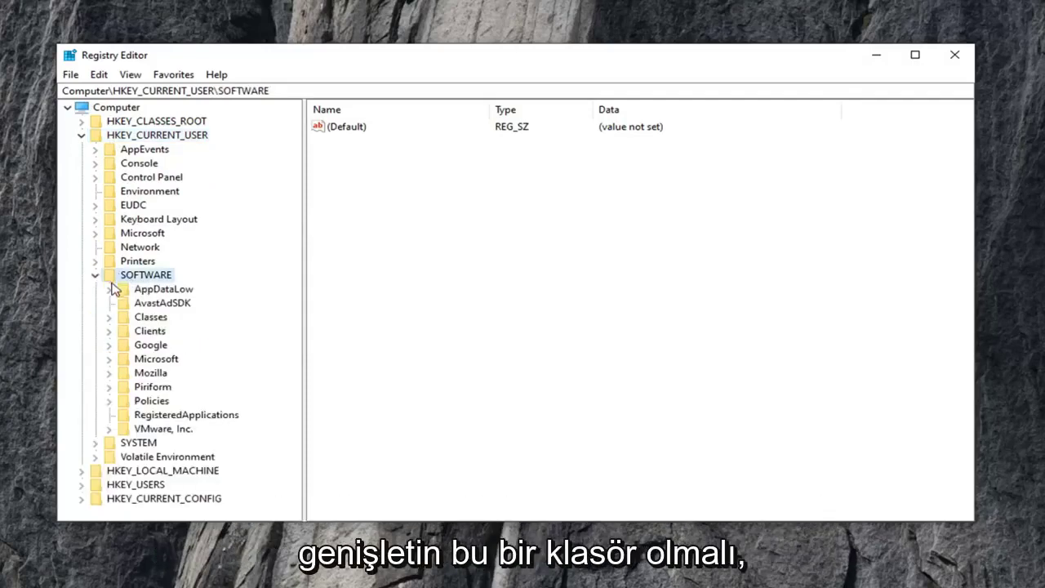
click(139, 359)
double_click(138, 359)
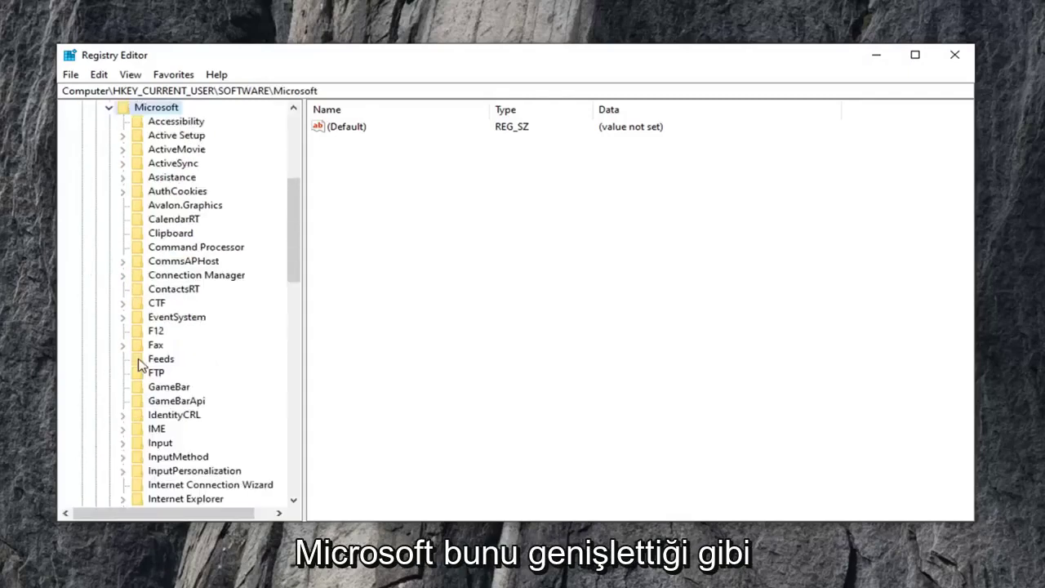
Expand the Windows key under Microsoft and its CurrentVersion subkey
scroll(139, 363, down, 15)
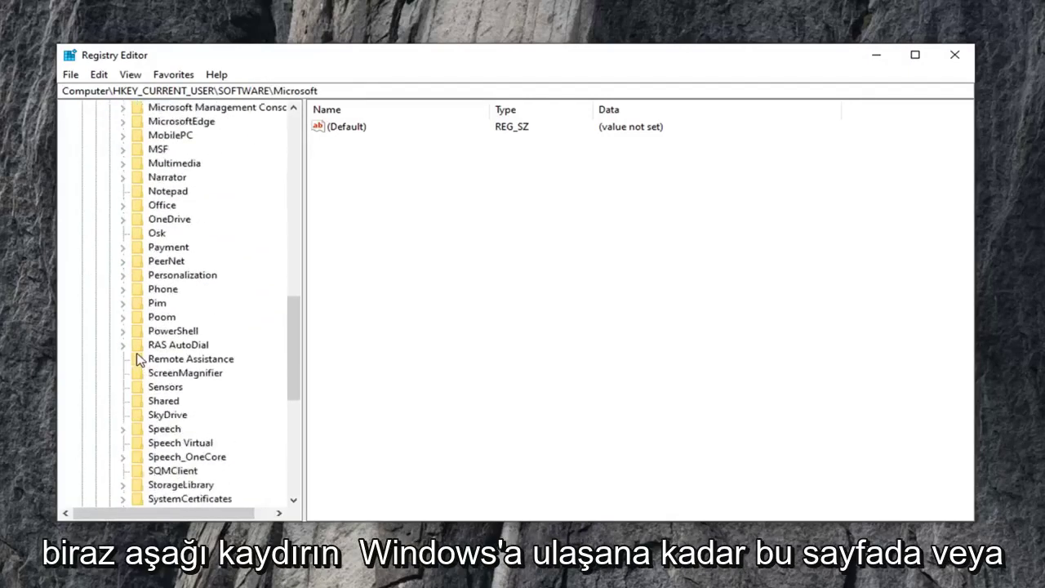
scroll(135, 361, down, 1)
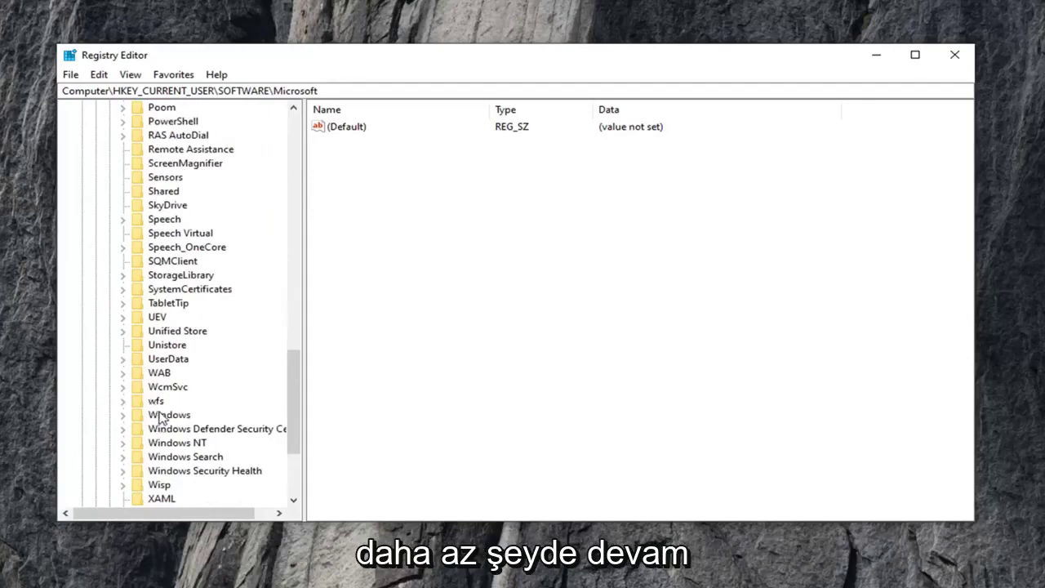
double_click(160, 417)
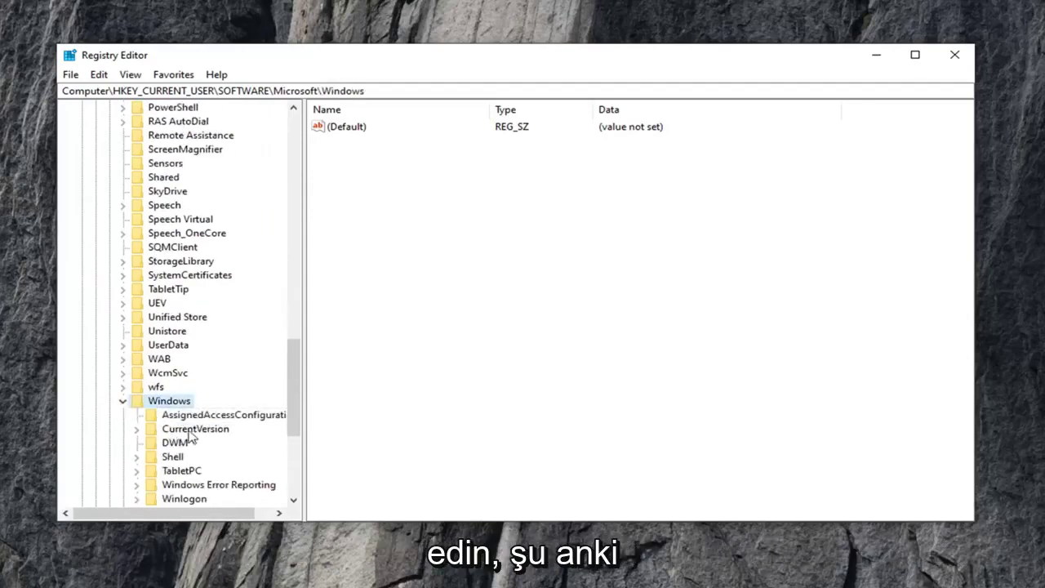
click(189, 431)
scroll(161, 433, down, 1)
click(137, 388)
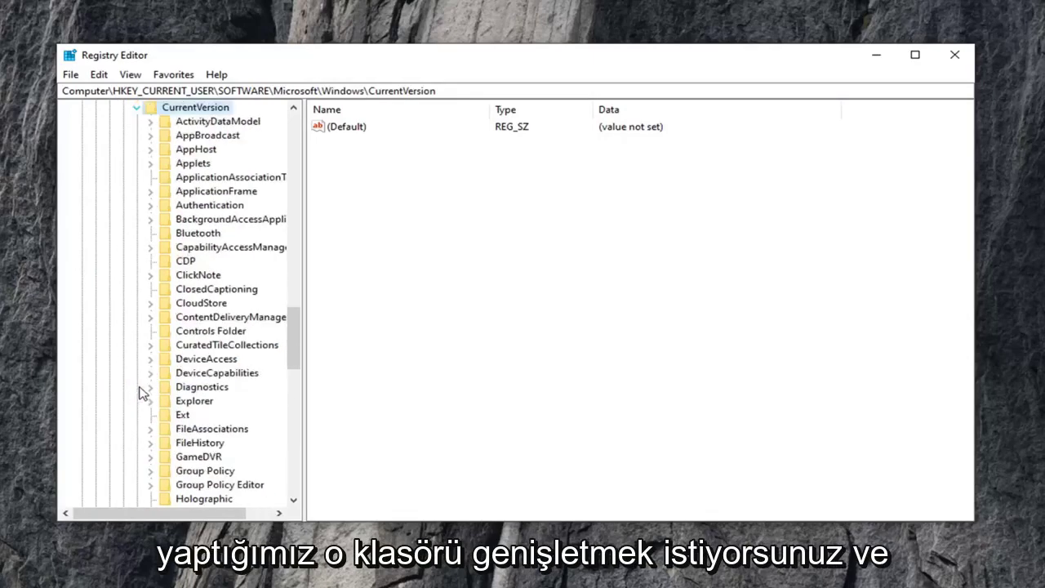
Expand the Policies key under CurrentVersion and open its Explorer subkey
scroll(210, 360, down, 3)
scroll(211, 360, down, 4)
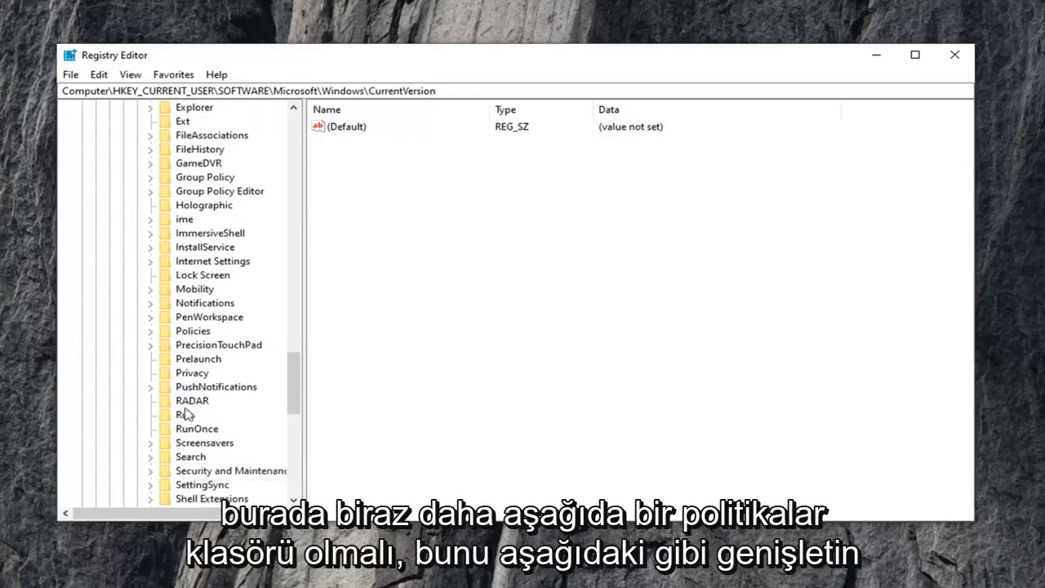
click(193, 335)
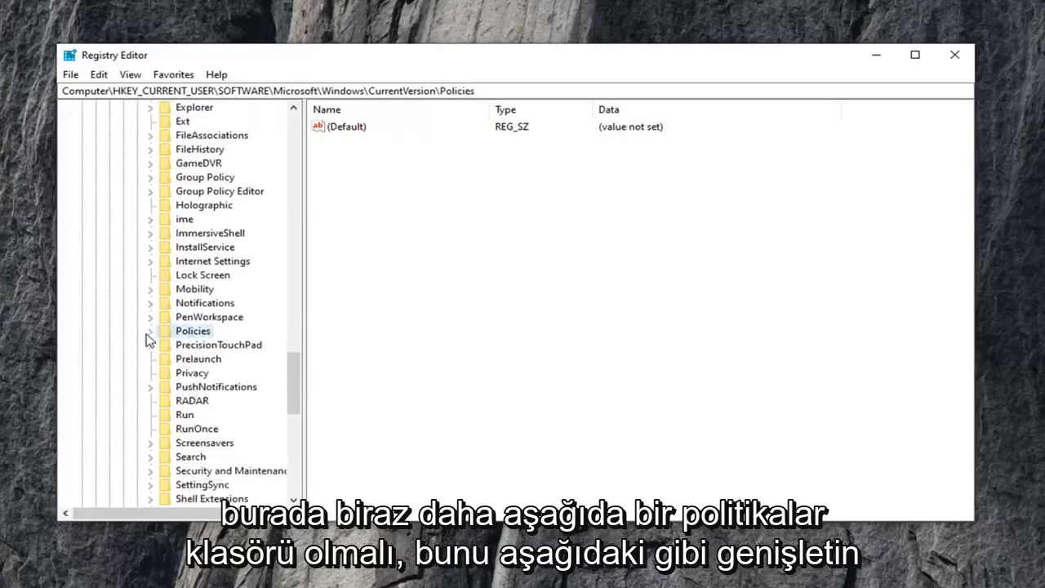
click(149, 332)
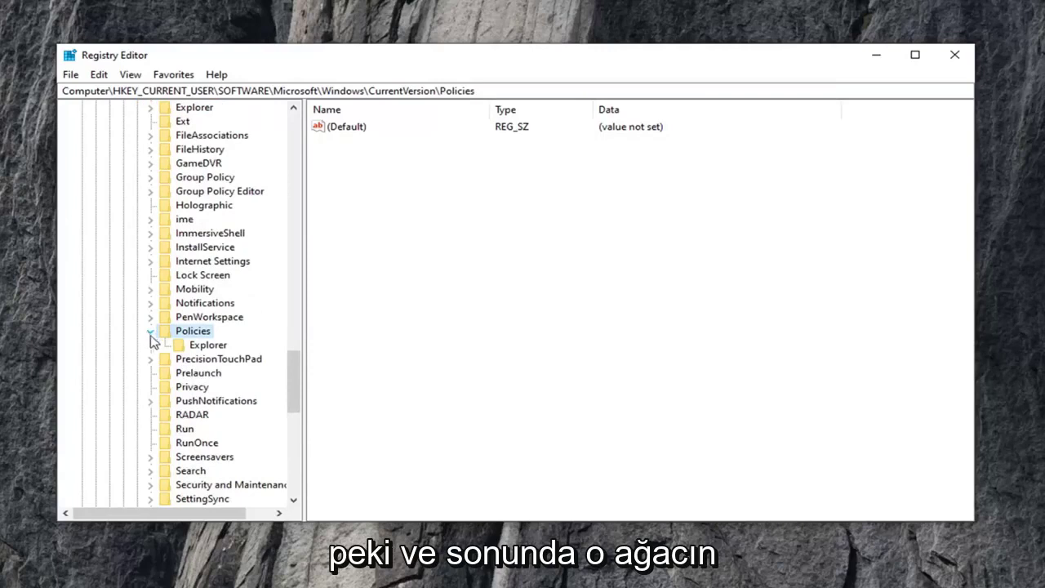
click(205, 347)
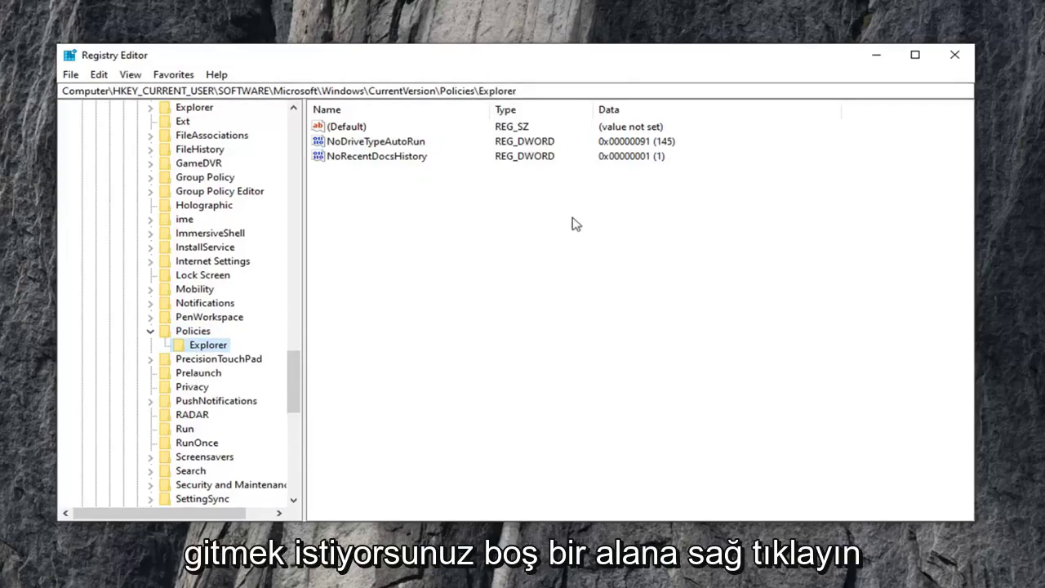
Create a new DWORD (32-bit) value named NoWinKeys in the Policies\Explorer key
right_click(356, 199)
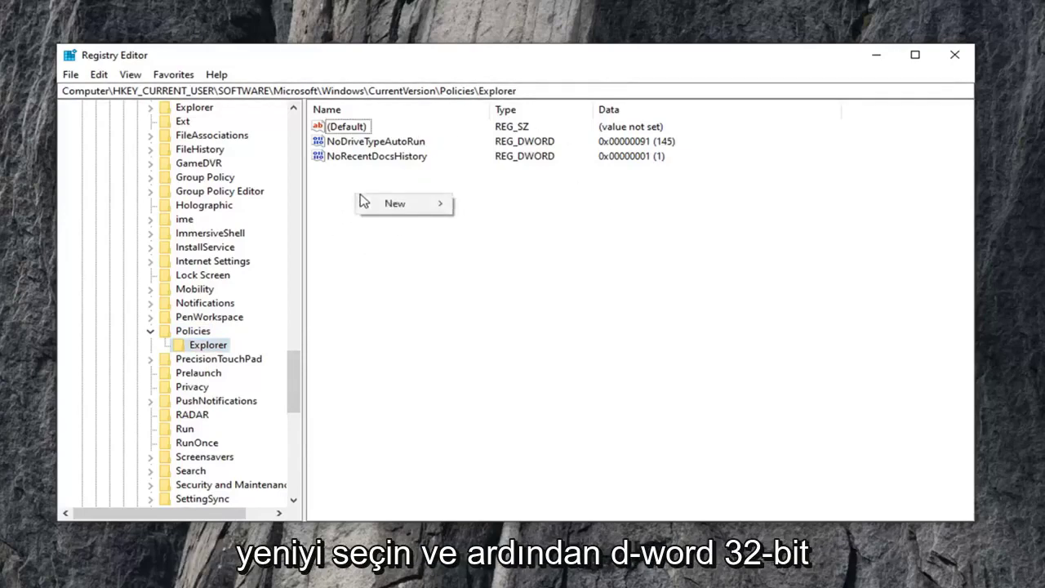
mouse_move(400, 205)
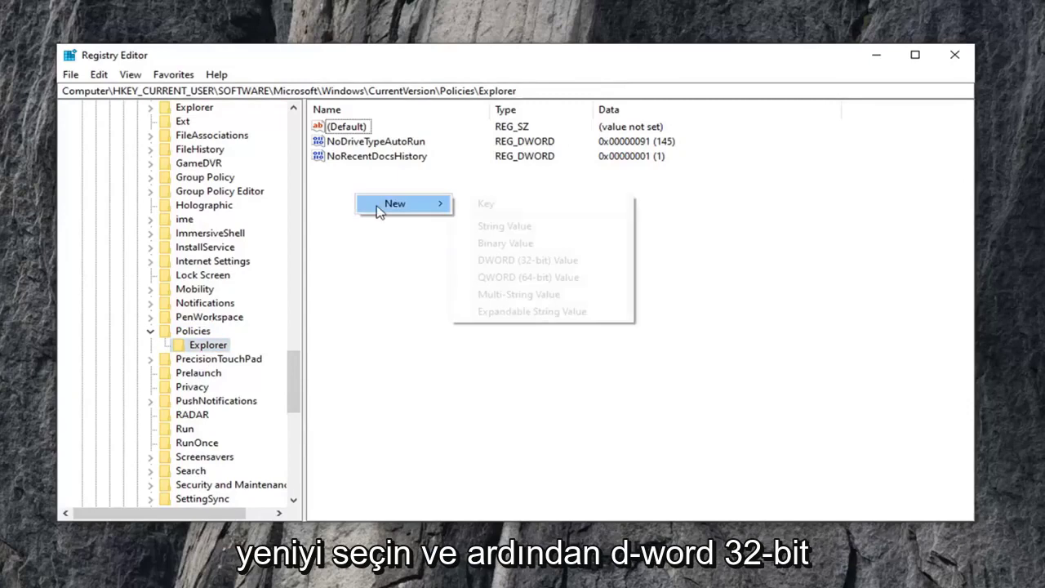
click(532, 265)
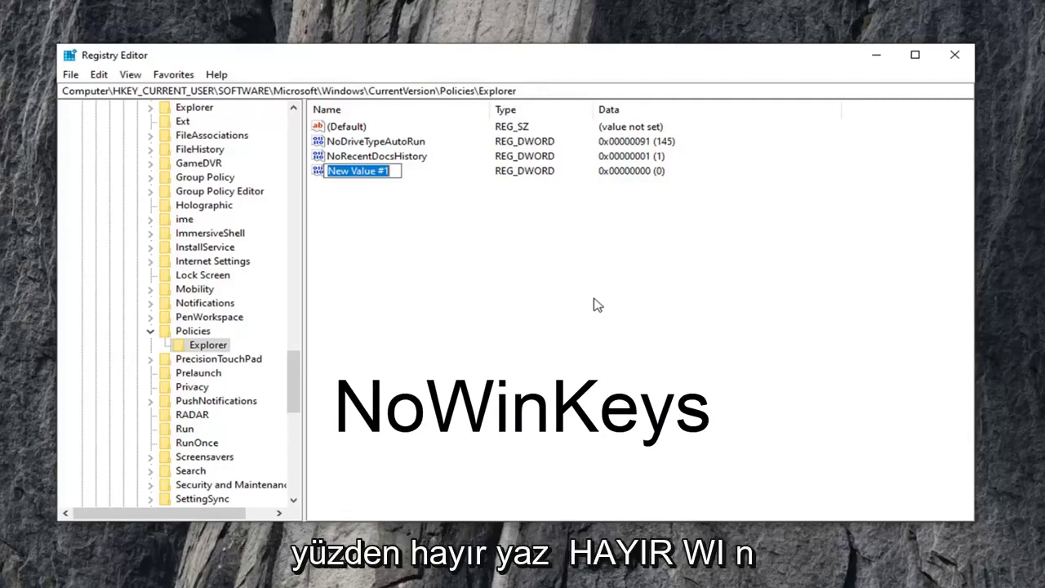
text(No)
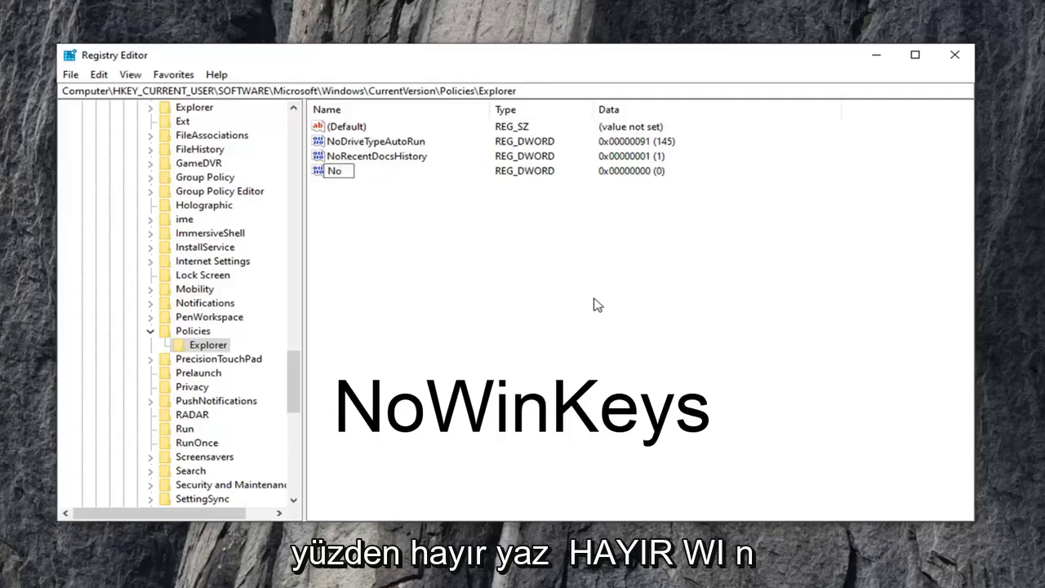
text(W)
text(Keys)
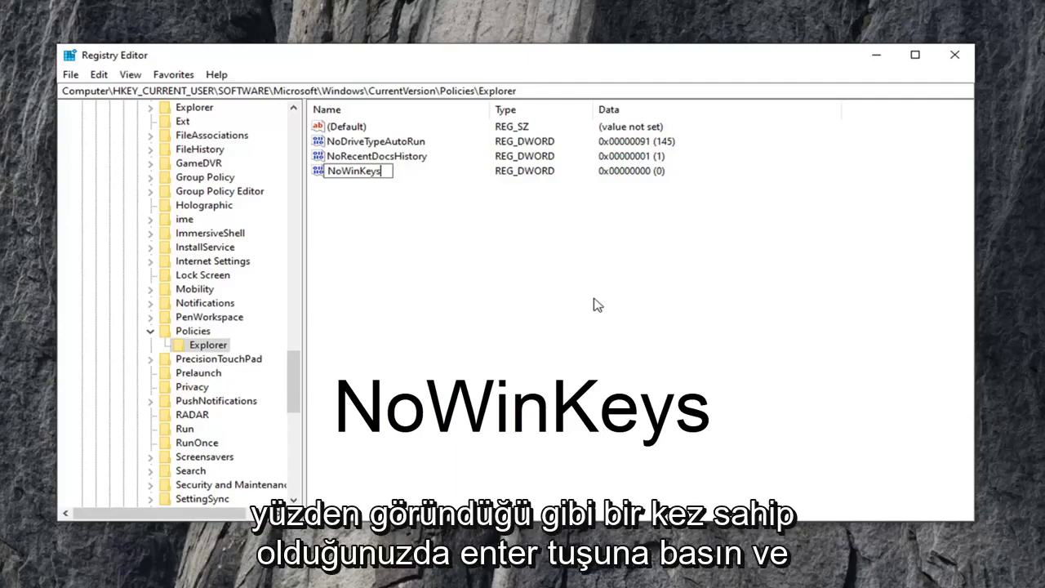
key(Return)
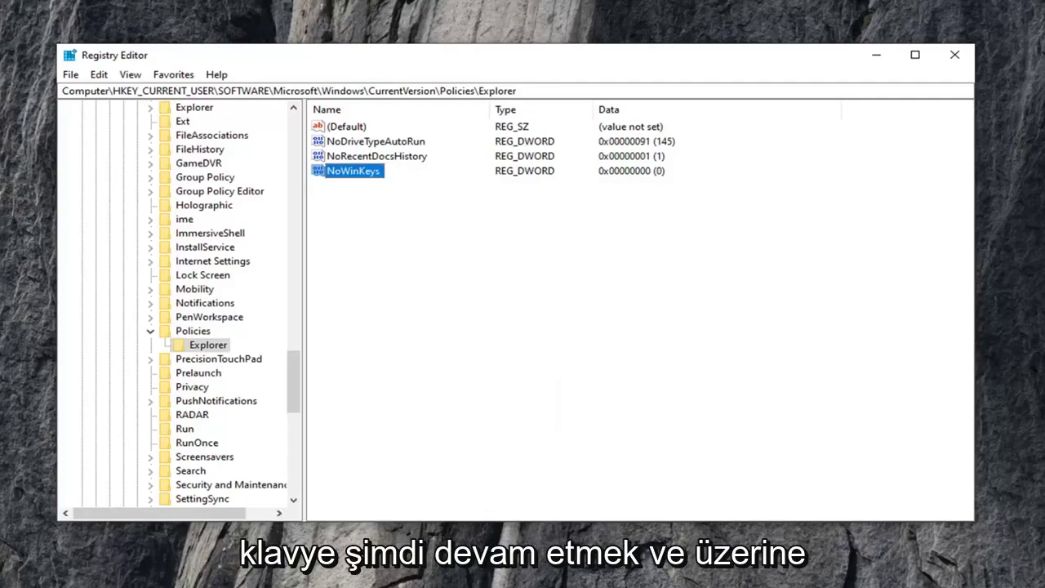
Edit the NoWinKeys value and apply value data 0 with the hexadecimal base
double_click(363, 172)
drag(258, 132, 319, 142)
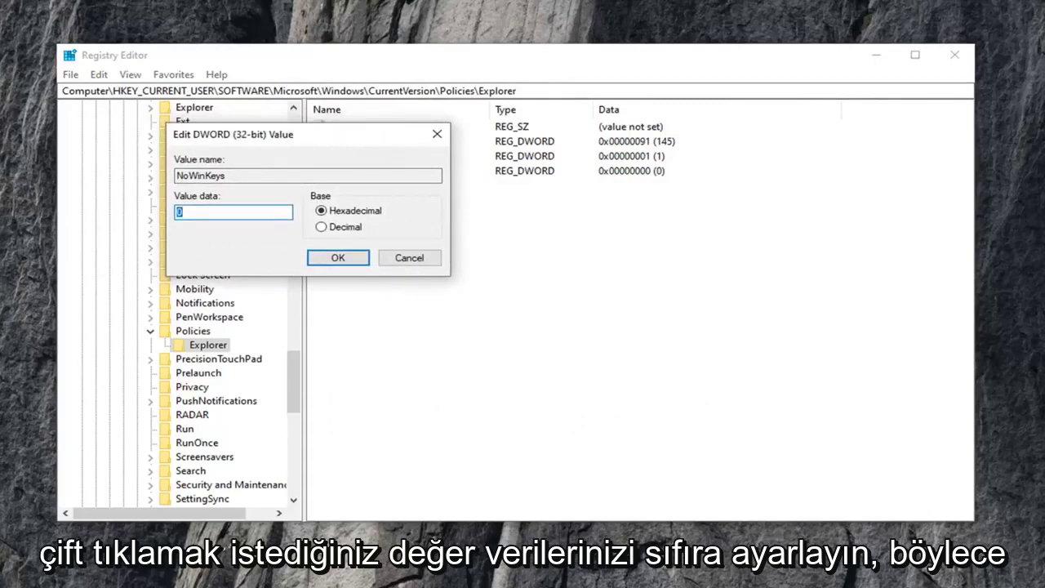
click(205, 210)
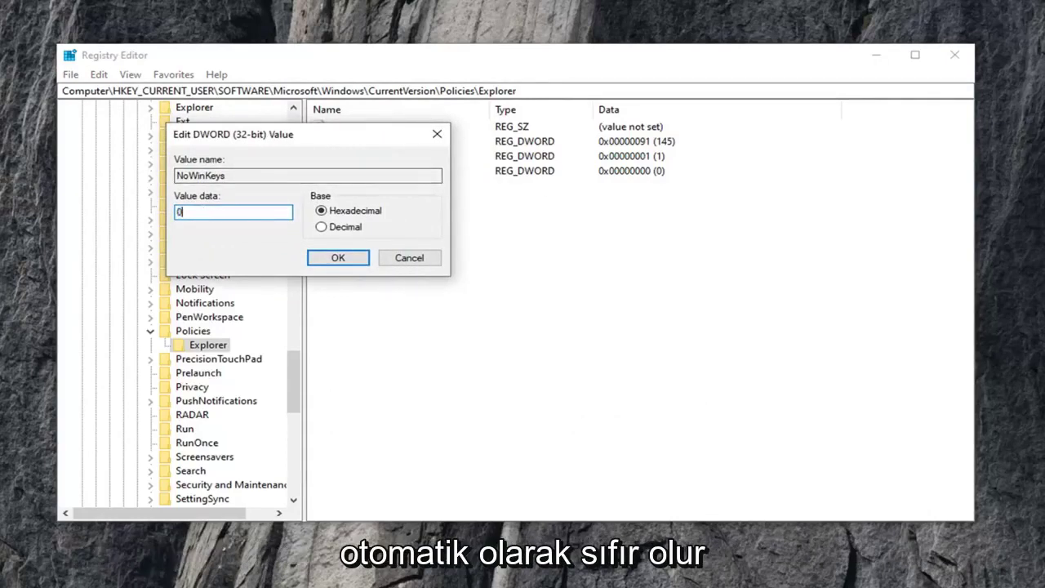
drag(263, 140, 443, 162)
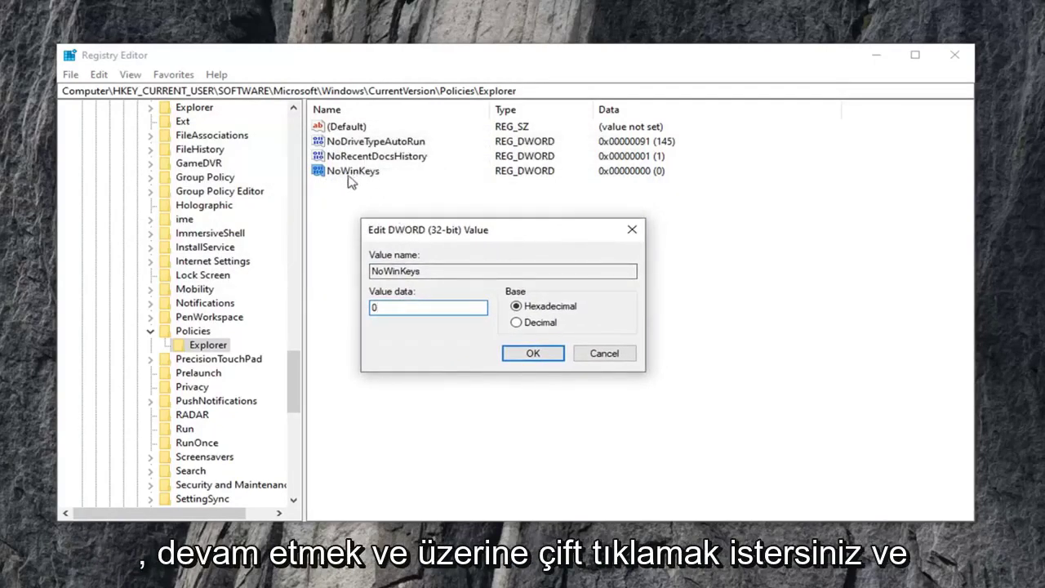
drag(415, 230, 399, 160)
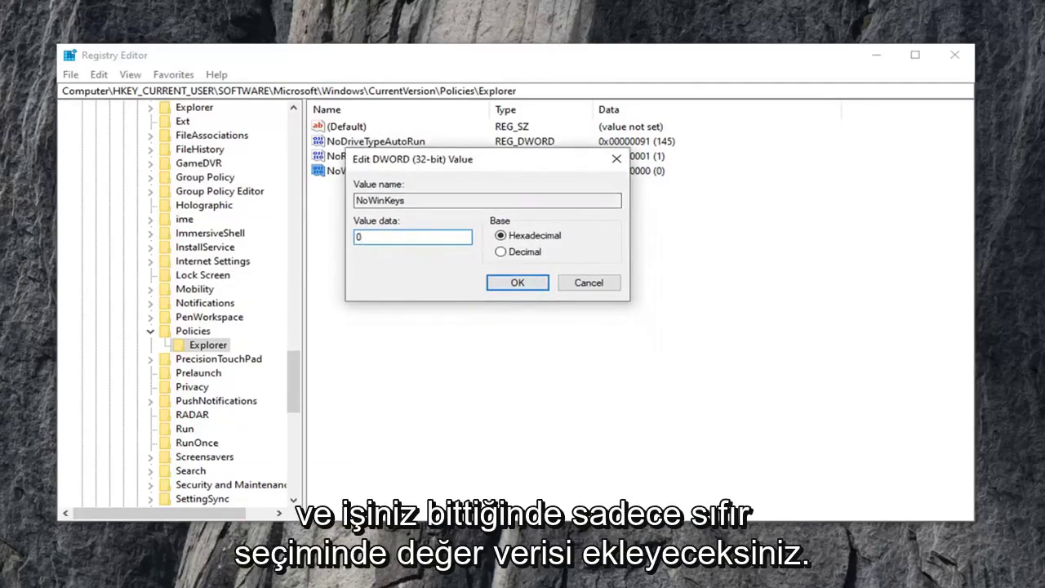
click(505, 283)
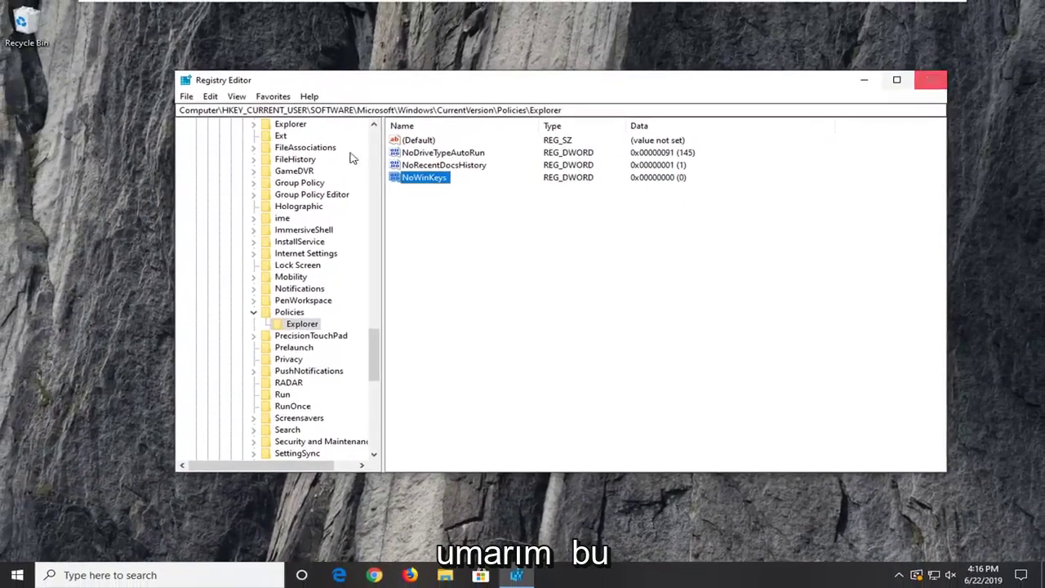
Collapse the expanded keys from Policies back up to HKEY_CURRENT_USER and close Registry Editor
click(253, 312)
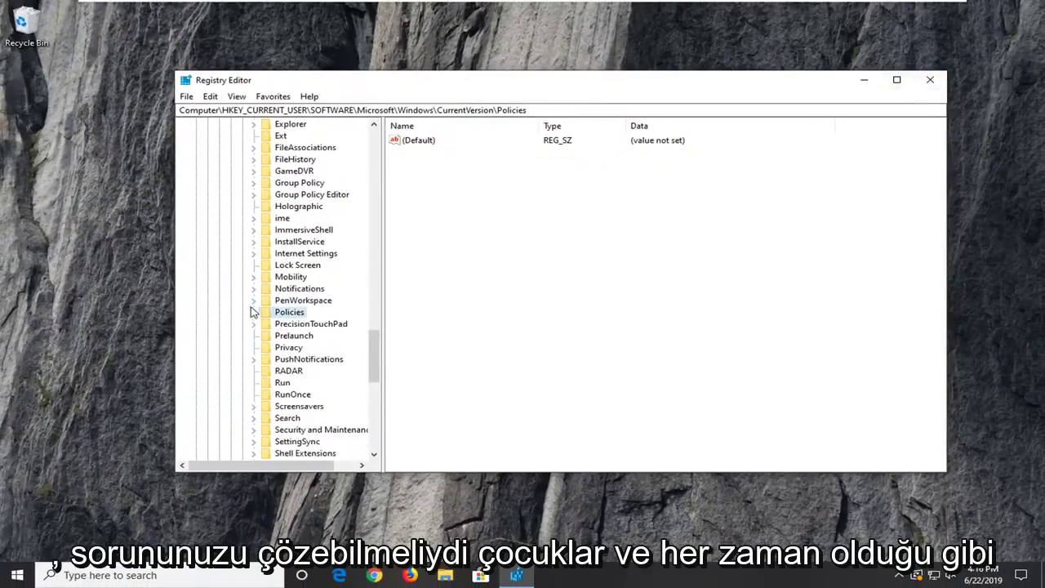
scroll(234, 310, up, 15)
click(242, 371)
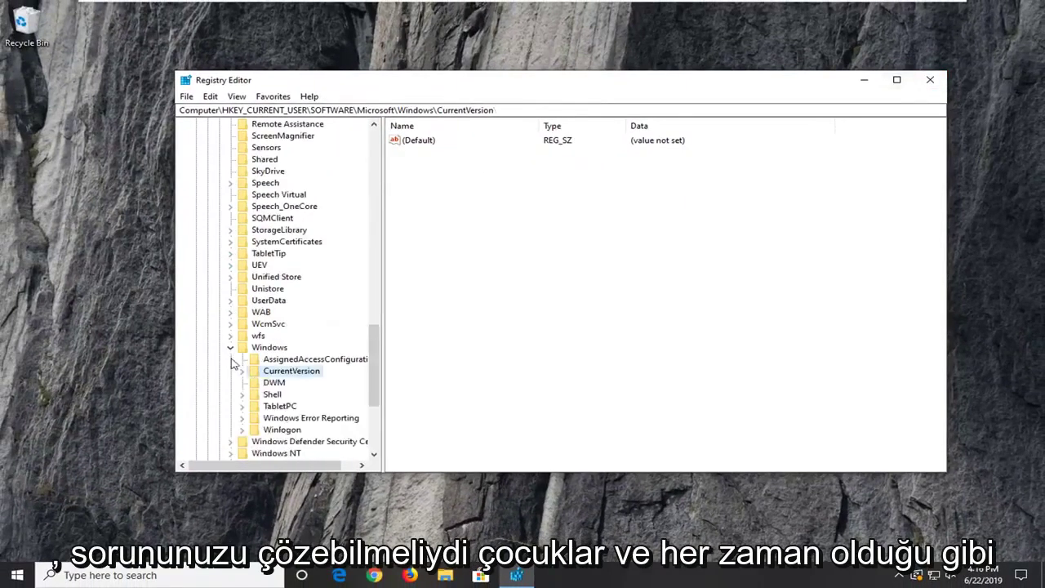
click(230, 347)
scroll(237, 310, up, 15)
scroll(237, 311, up, 8)
click(219, 336)
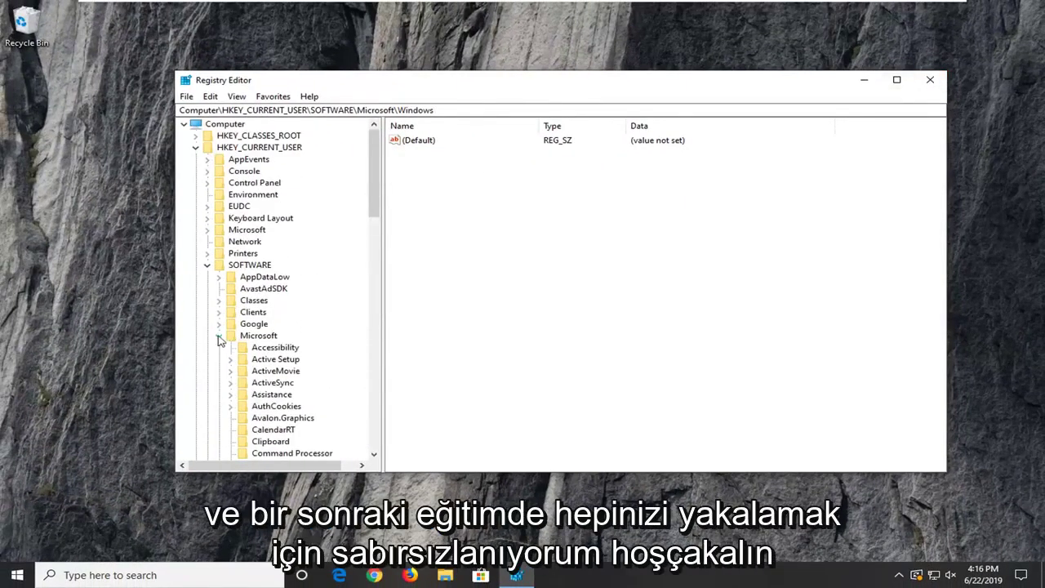
click(207, 265)
click(196, 148)
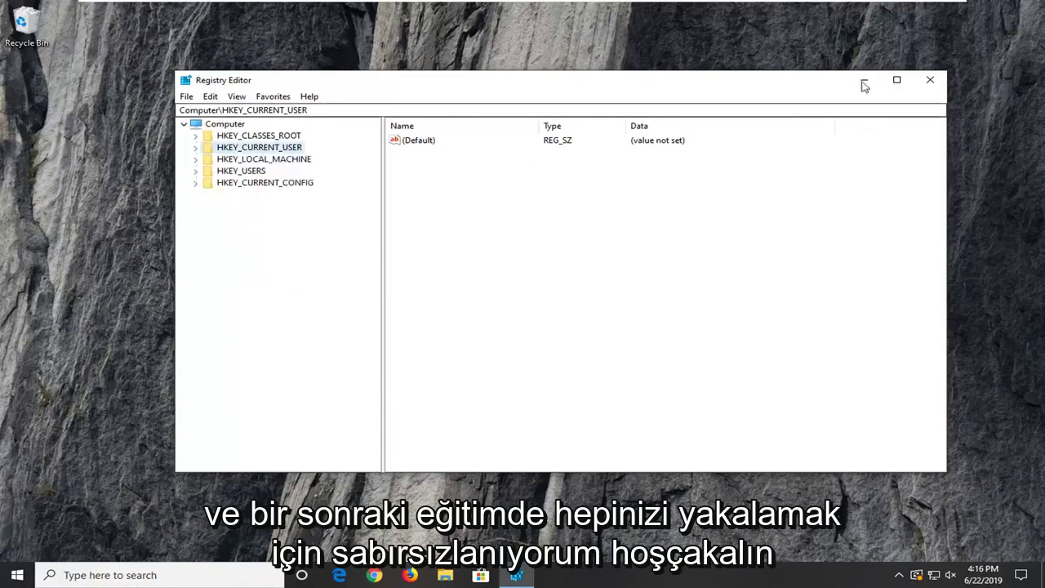
click(932, 82)
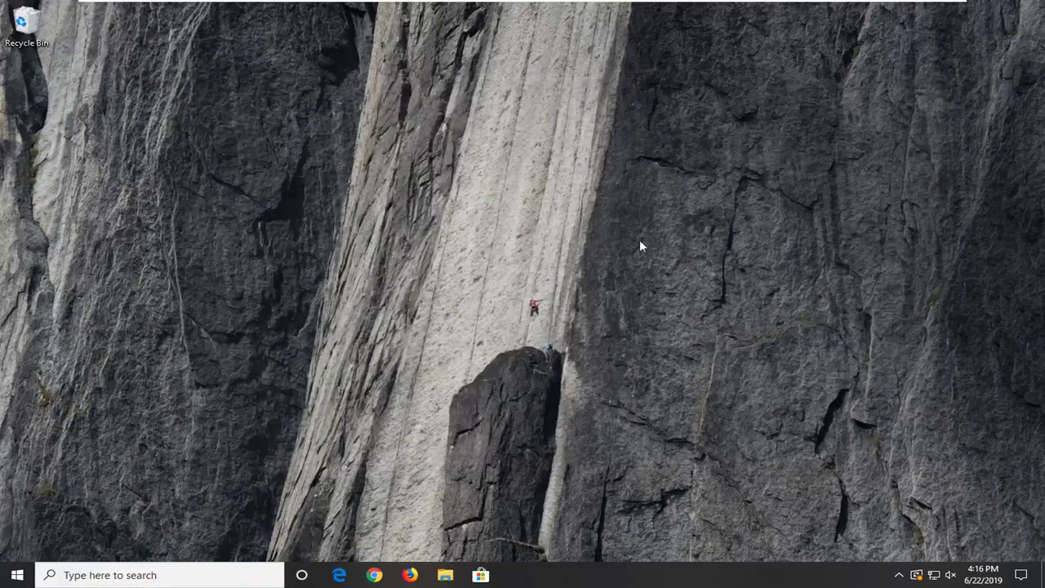